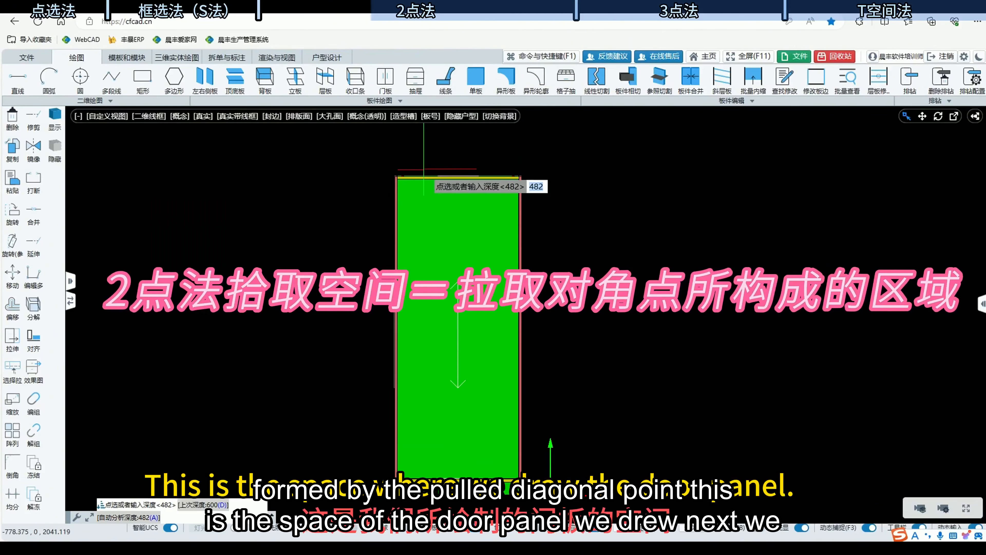
Draw an overlay double door on the cabinet at depth 482 with a vertical board between the leaves, and inspect that board.
left_click(397, 178)
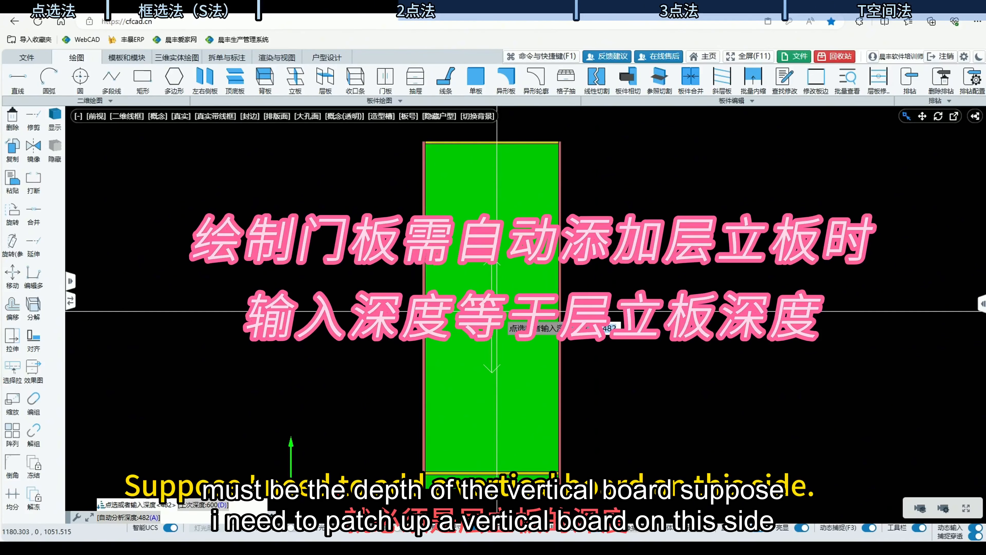
key("Return")
left_click(592, 114)
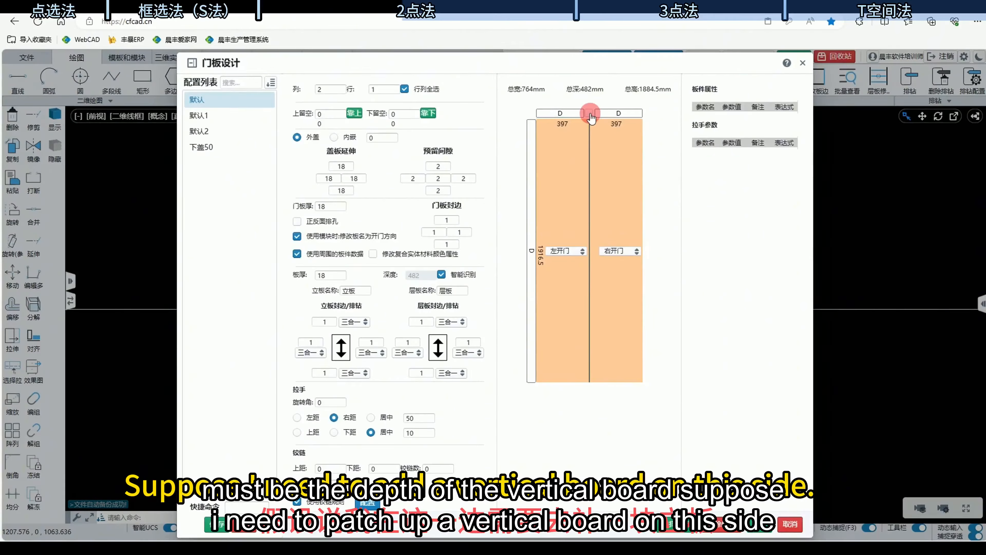
left_click(591, 114)
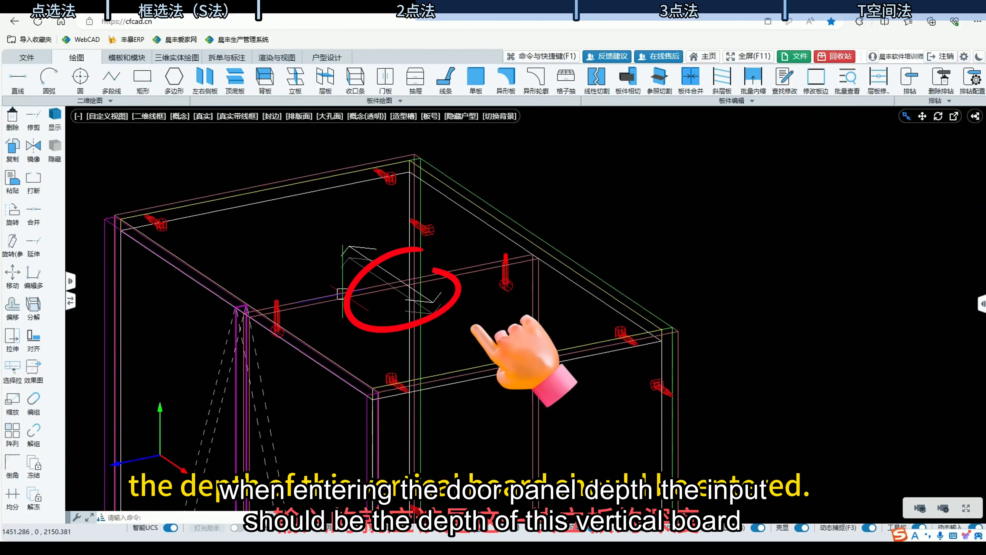
left_click(404, 285)
scroll(315, 298, "down", 5)
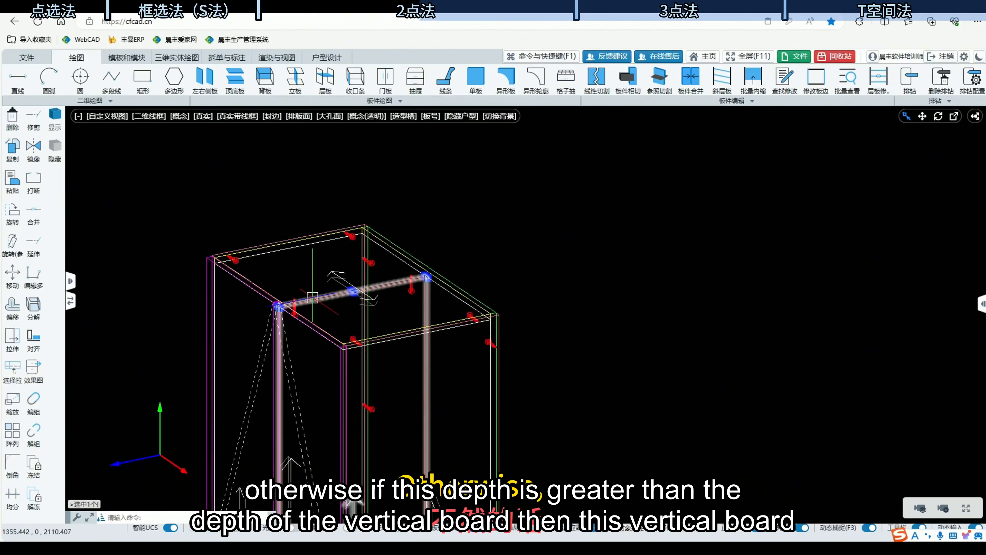
middle_click_drag(416, 279, 518, 221)
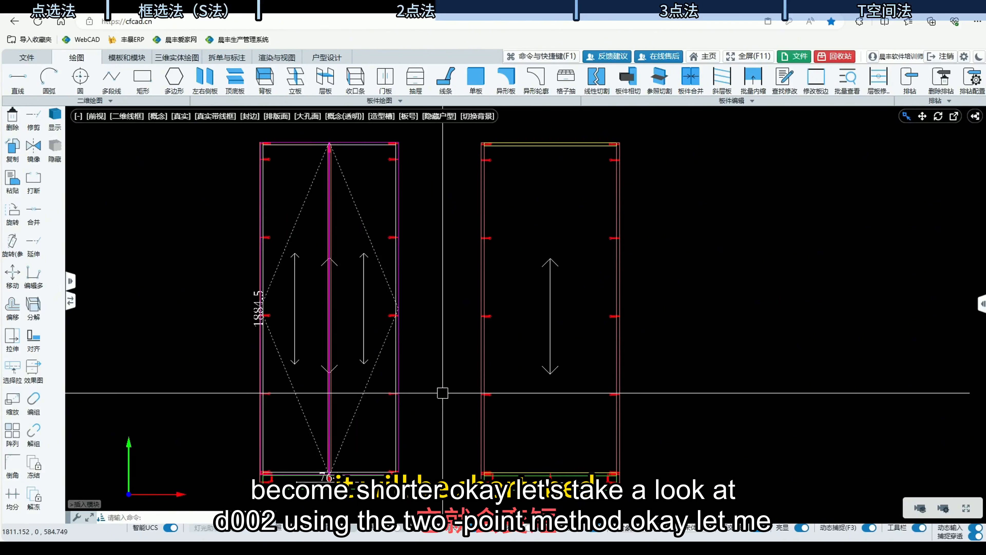
Draw a double door on the second cabinet with the DOOR command, using depth 200 and a vertical board in the middle.
type("DOOR")
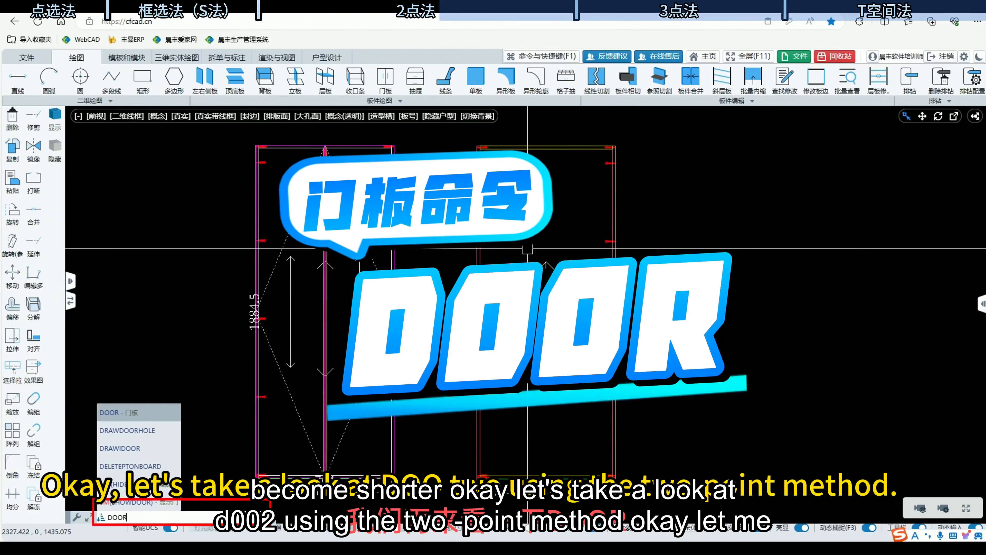
key("Return")
left_click(527, 264)
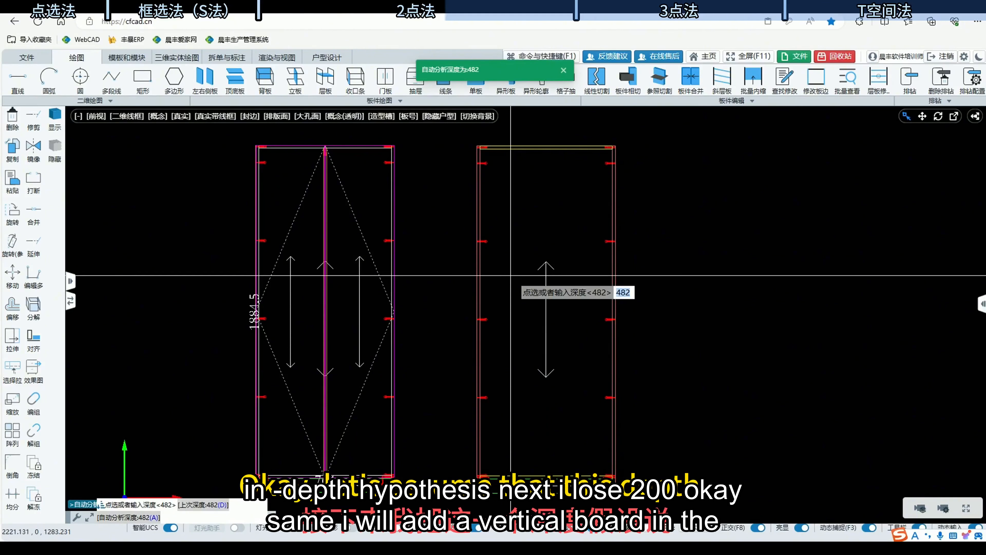
type("200")
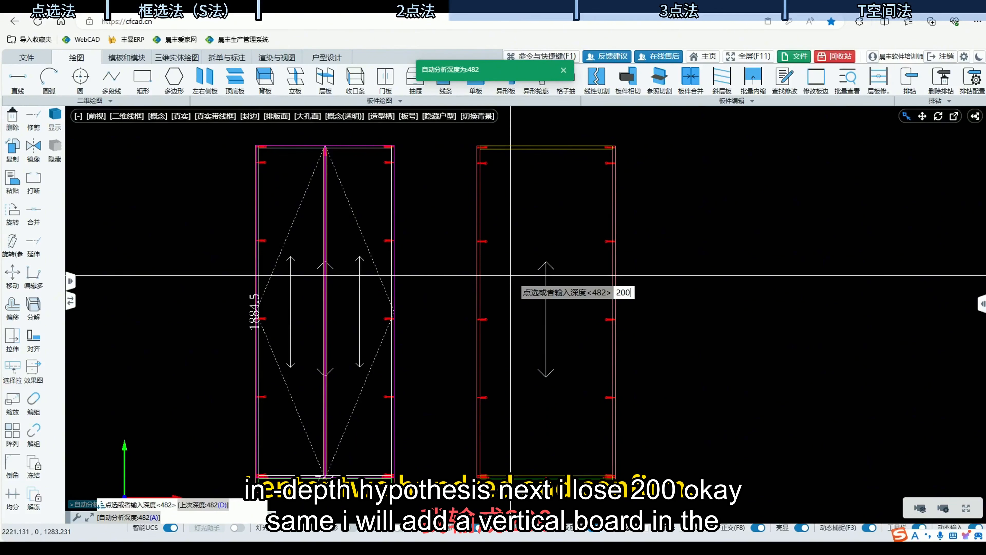
key("Return")
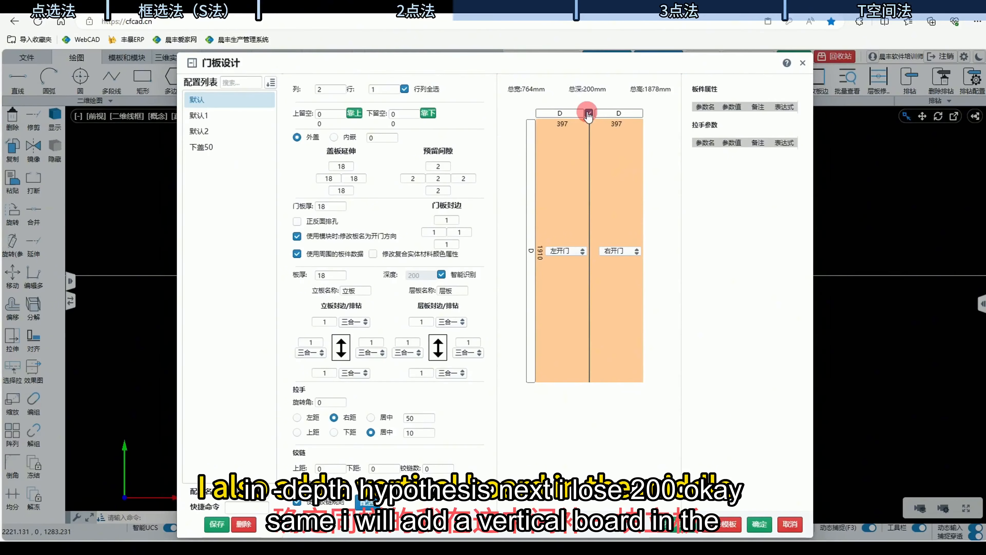
left_click(759, 524)
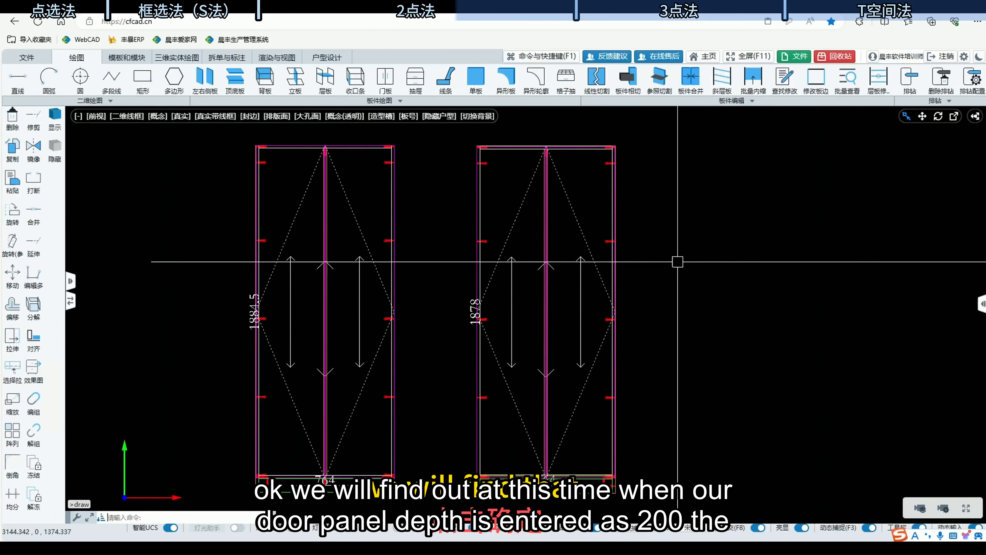
Examine in 3D the depth of the second cabinet's middle vertical board compared with the one in the first cabinet.
middle_click_drag(678, 262, 474, 348, "ctrl")
scroll(463, 214, "up", 4)
scroll(462, 213, "down", 2)
middle_click_drag(462, 214, 508, 299)
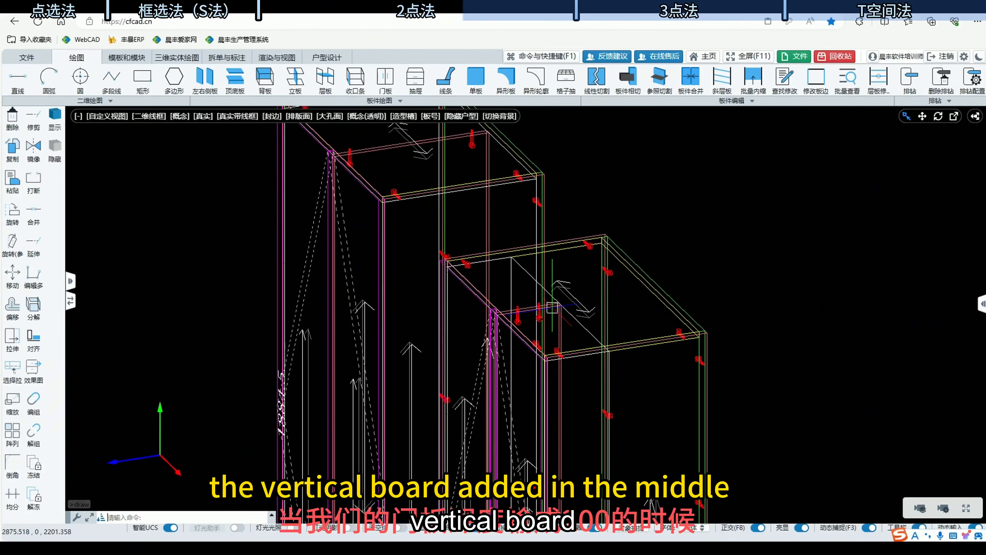
left_click(558, 309)
scroll(544, 300, "up", 3)
scroll(594, 319, "down", 2)
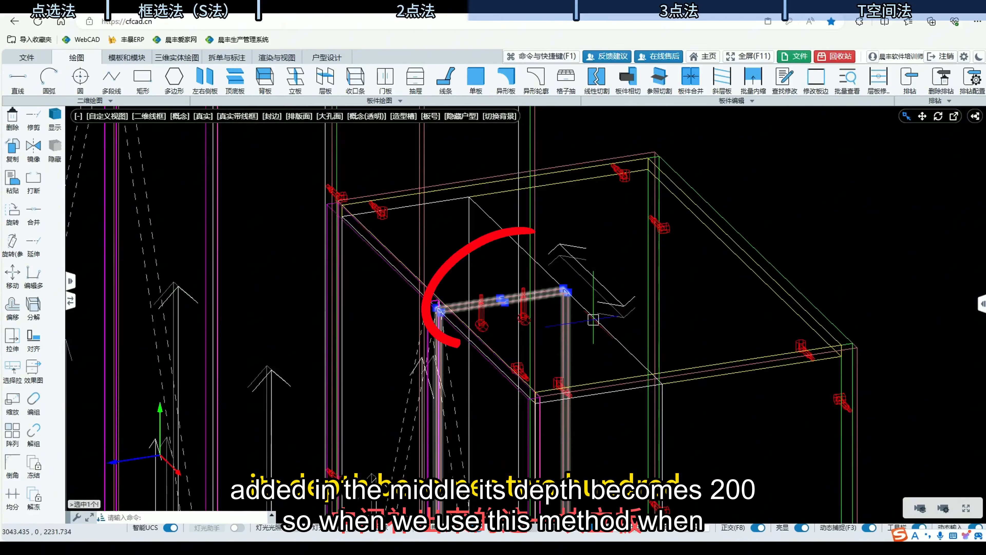
scroll(521, 319, "down", 3)
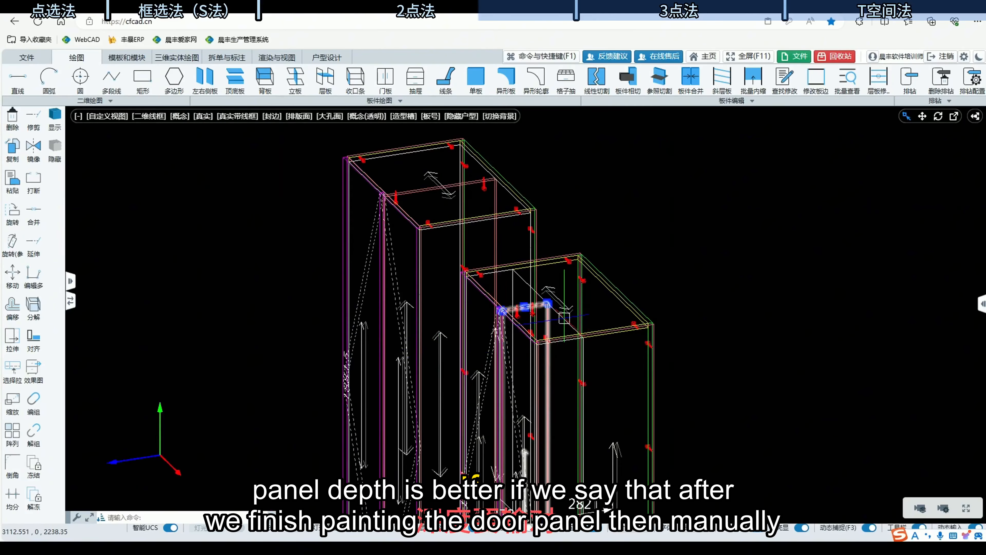
scroll(526, 317, "down", 1)
middle_click_drag(499, 371, 488, 305)
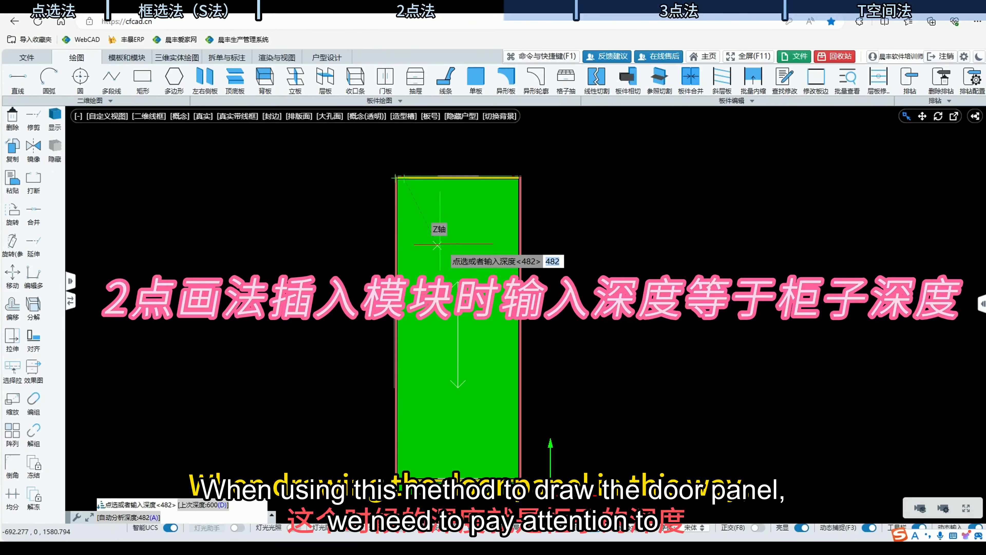
Finish the two-point double door at depth 482, and set the standard cabinet's width parameter L to 900.
key("Return")
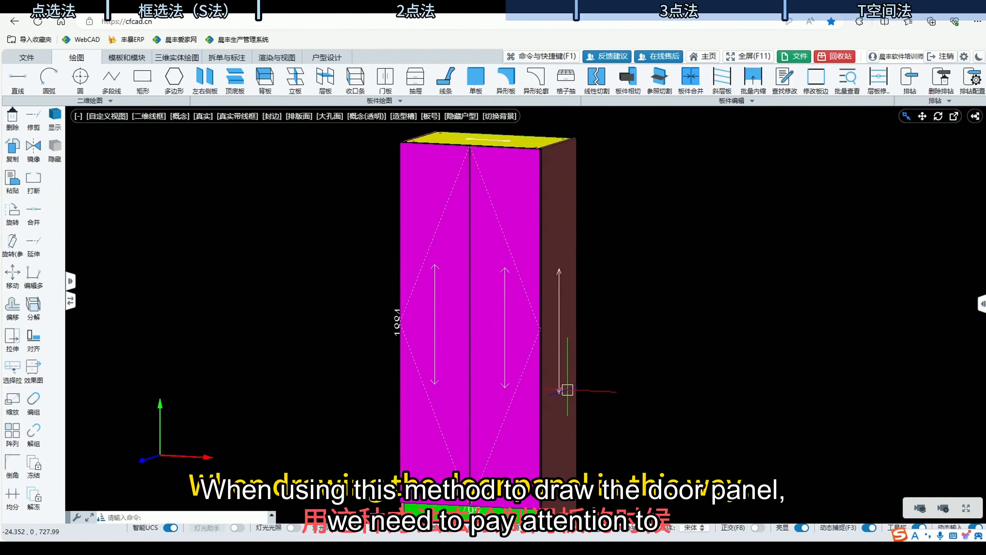
scroll(567, 389, "down", 2)
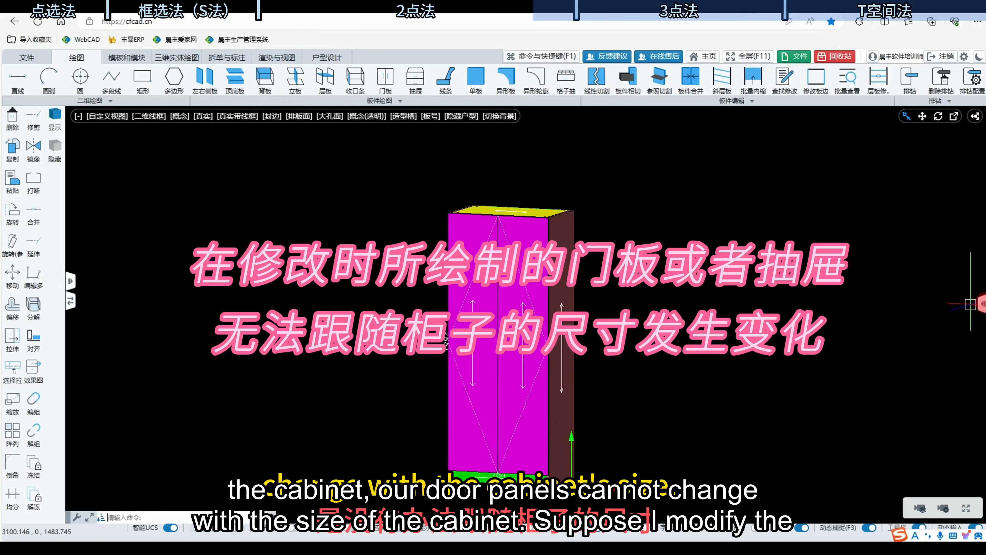
left_click(981, 304)
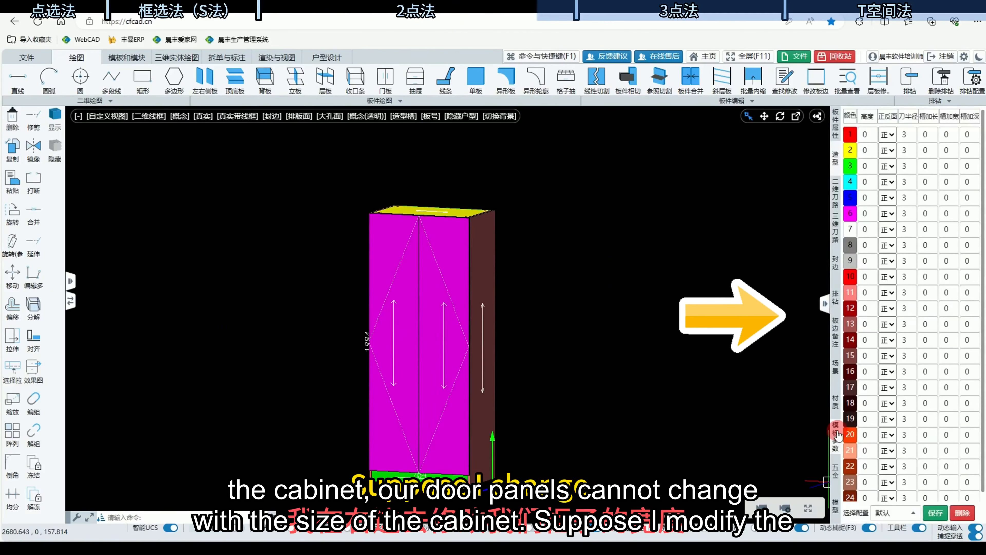
left_click(835, 435)
left_click(953, 272)
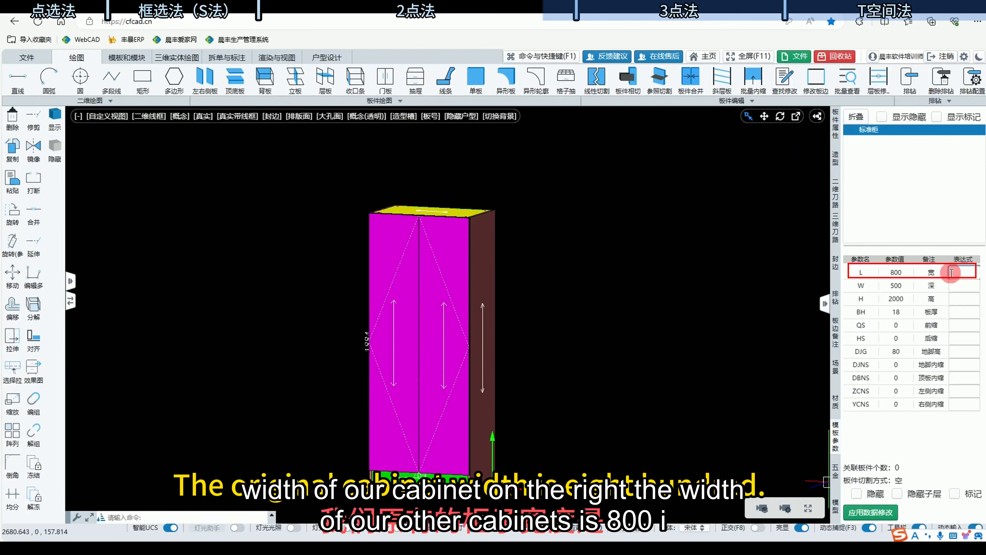
type("900")
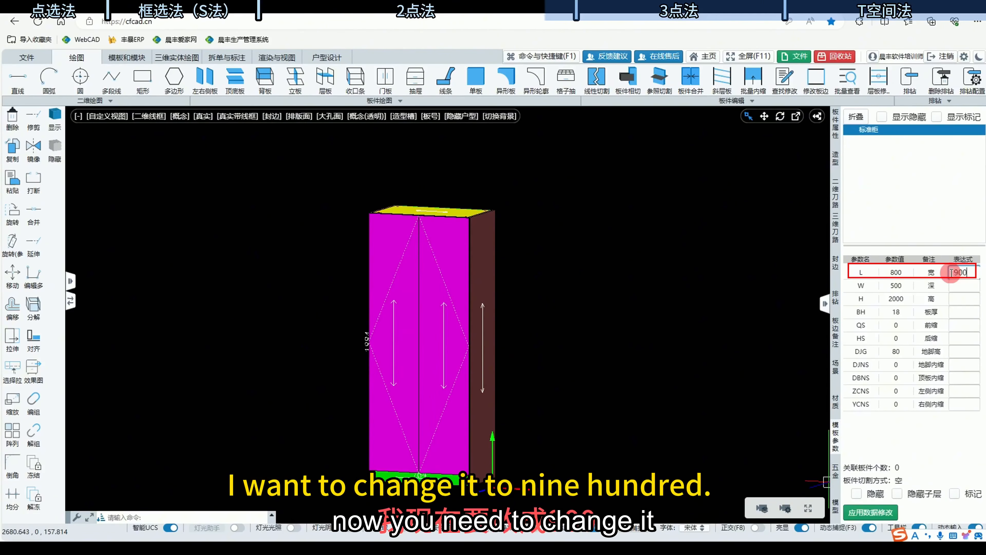
key("Return")
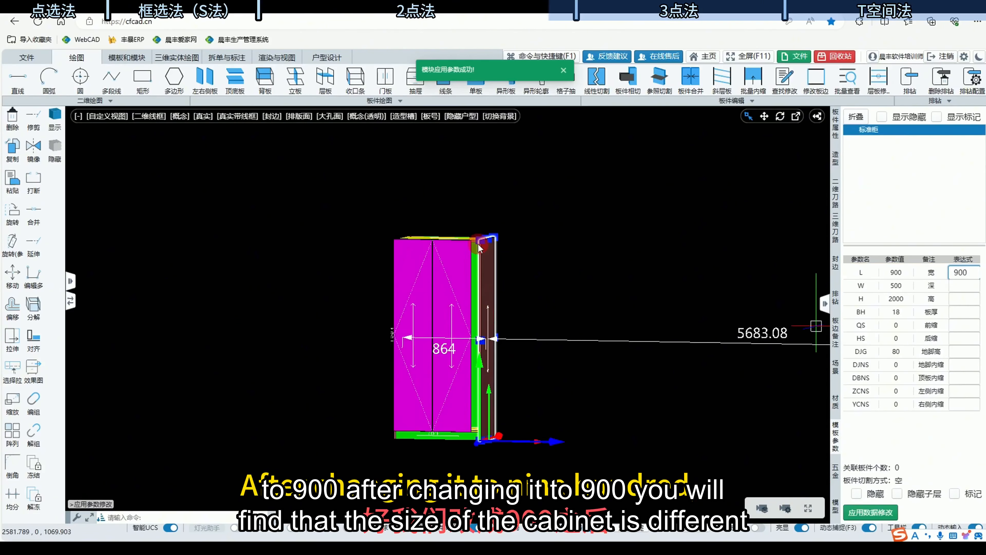
Select the widened cabinet's outer side panel and examine how the door leaves fit the new cabinet width.
left_click(496, 268)
scroll(477, 245, "up", 4)
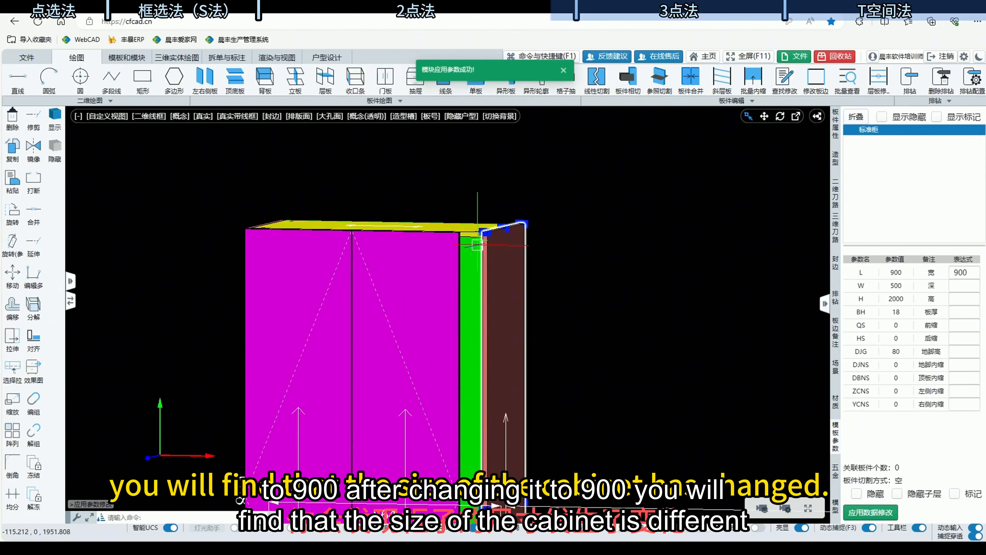
scroll(504, 297, "down", 4)
middle_click_drag(525, 346, 531, 330)
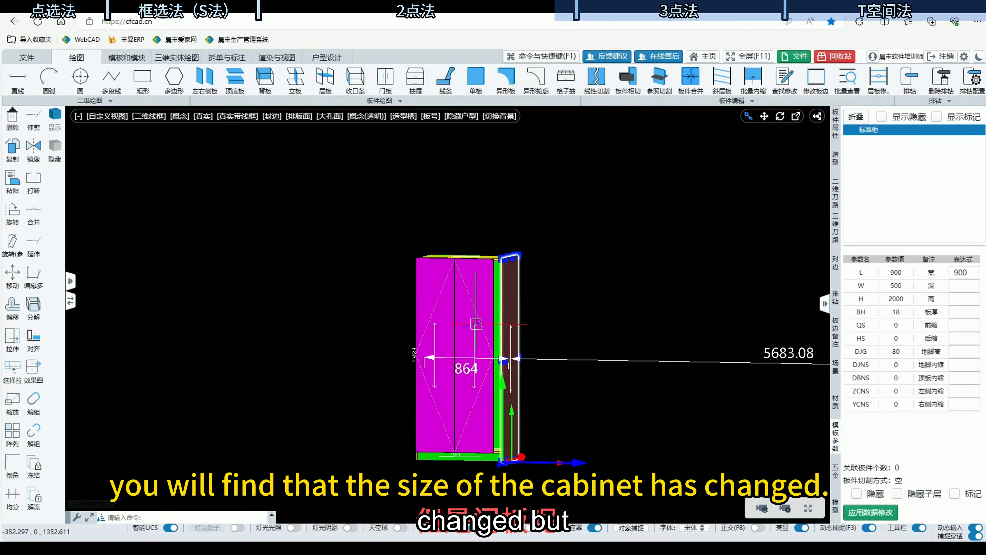
scroll(475, 323, "up", 4)
scroll(475, 323, "down", 3)
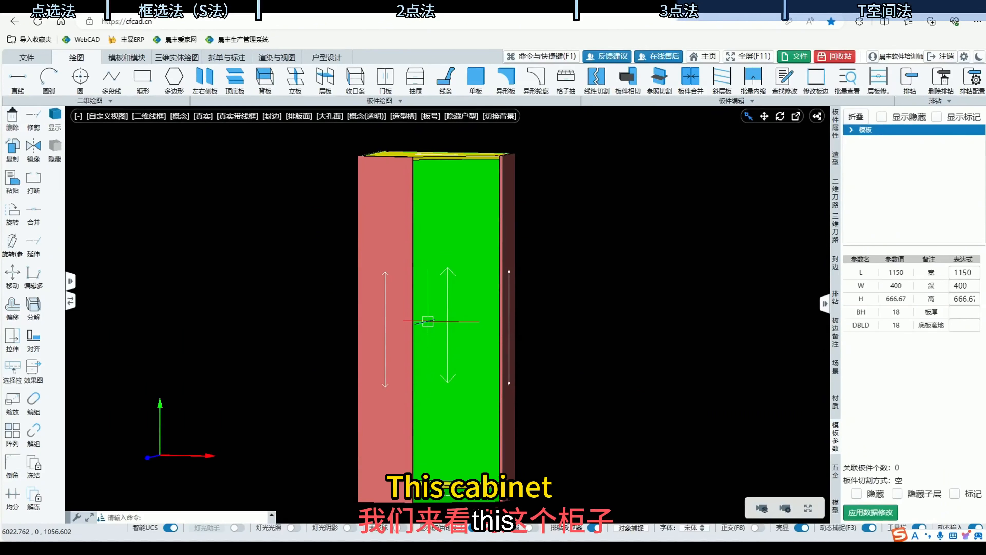
Define the beveled cabinet's door area with the DOOR command's three-point option, picking the opening's base corner, width endpoint and height endpoint.
middle_click_drag(445, 276, 515, 209)
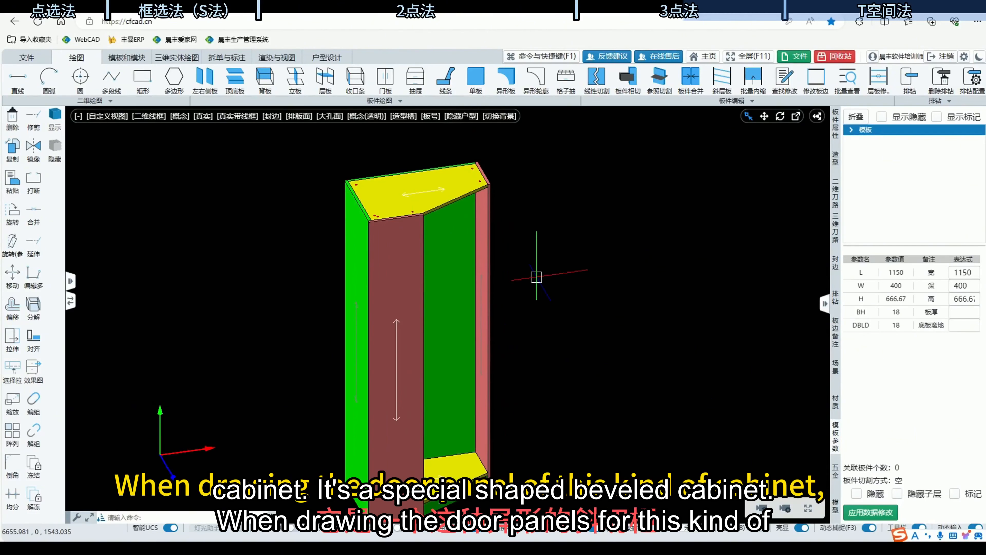
middle_click_drag(544, 427, 472, 361)
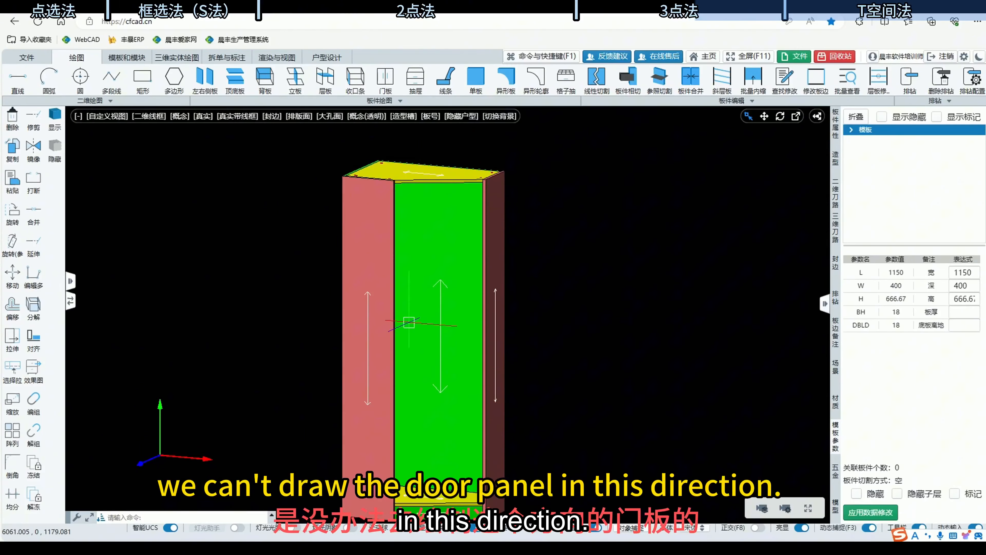
middle_click_drag(445, 416, 463, 396)
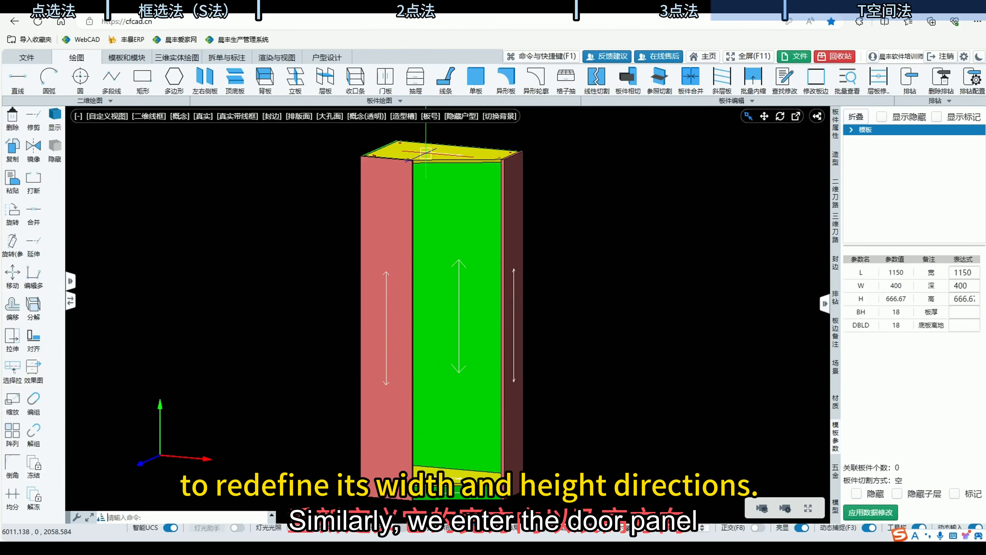
type("DOOR")
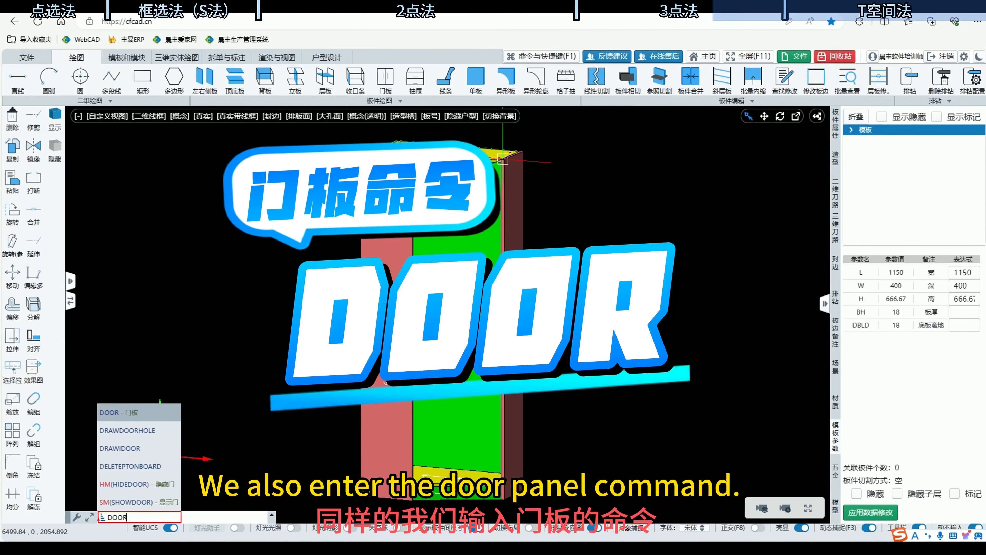
key("Return")
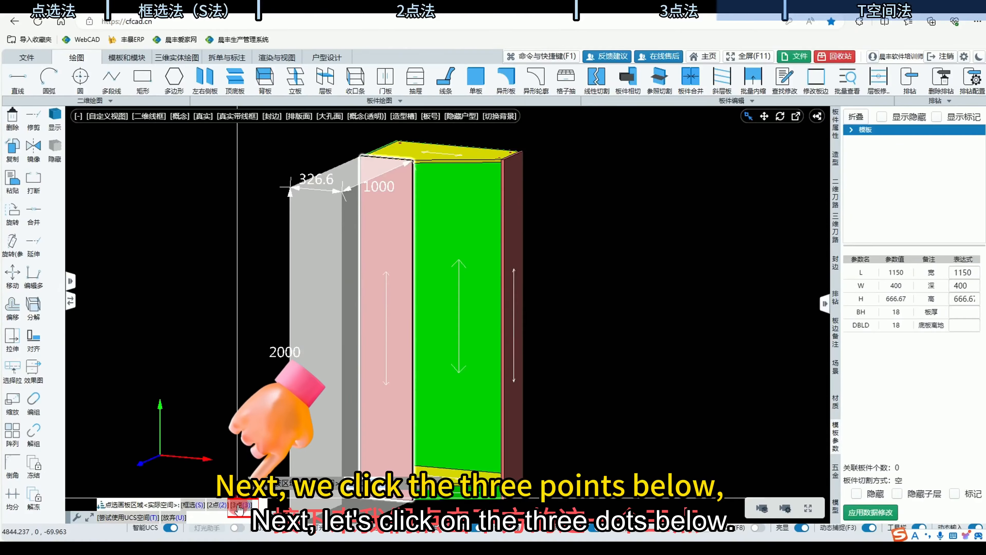
left_click(244, 505)
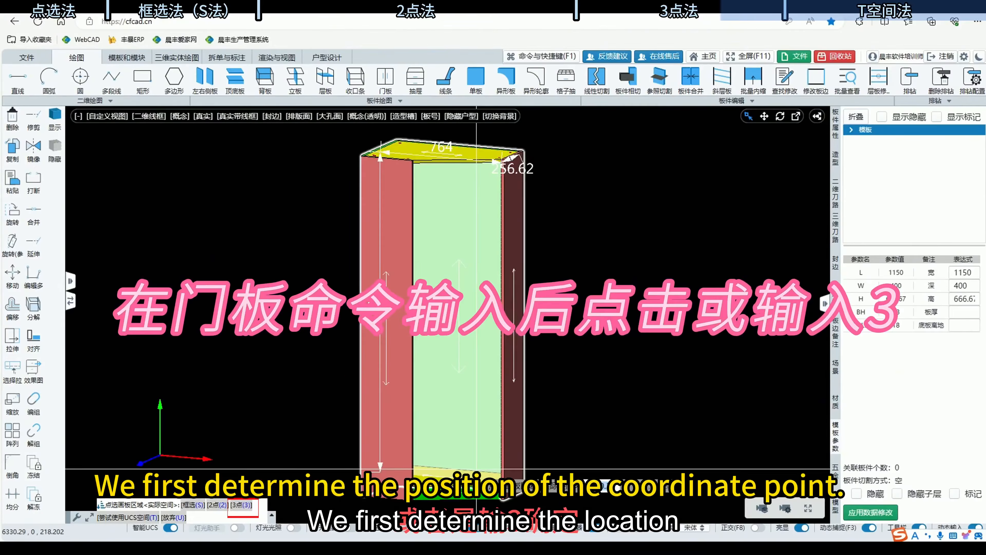
scroll(415, 472, "up", 5)
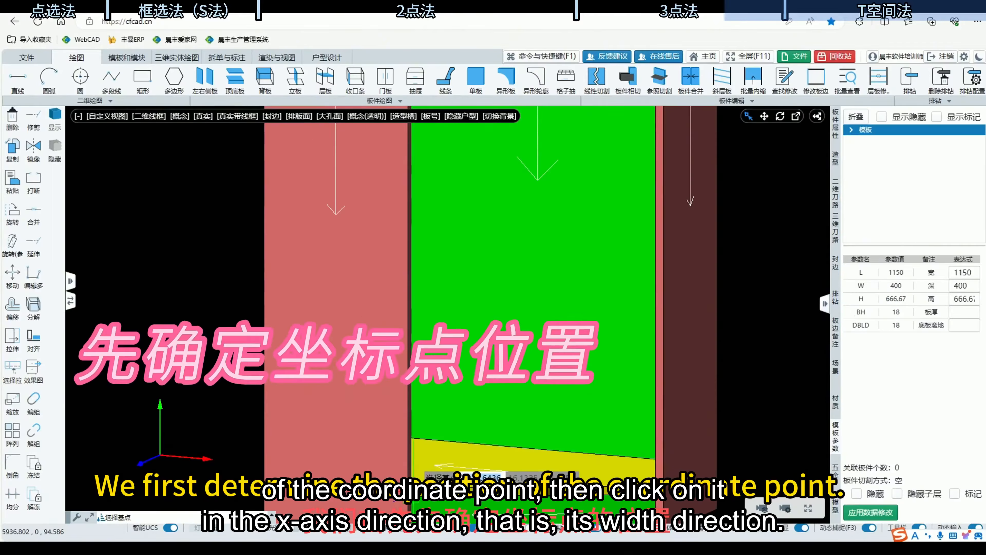
left_click(411, 483)
scroll(410, 482, "down", 3)
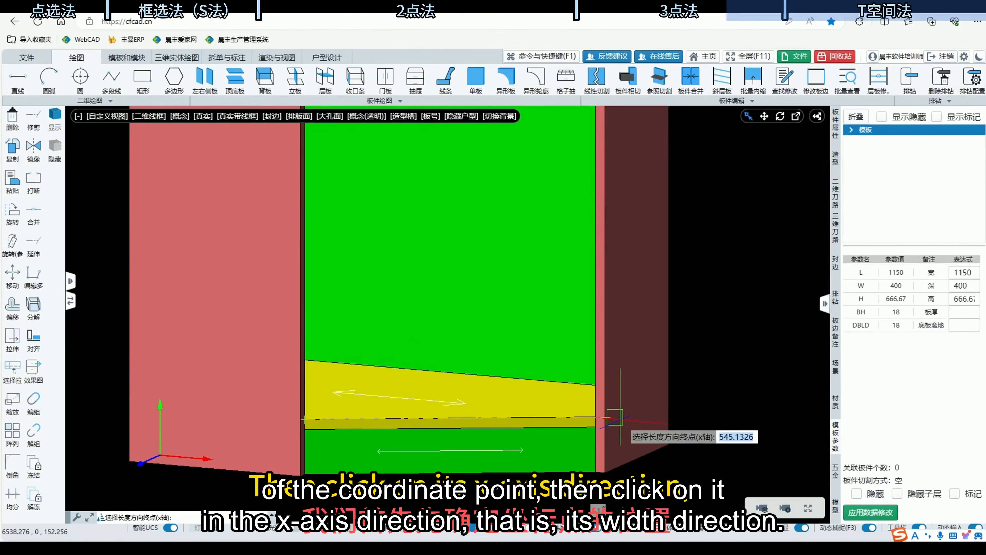
scroll(597, 416, "up", 4)
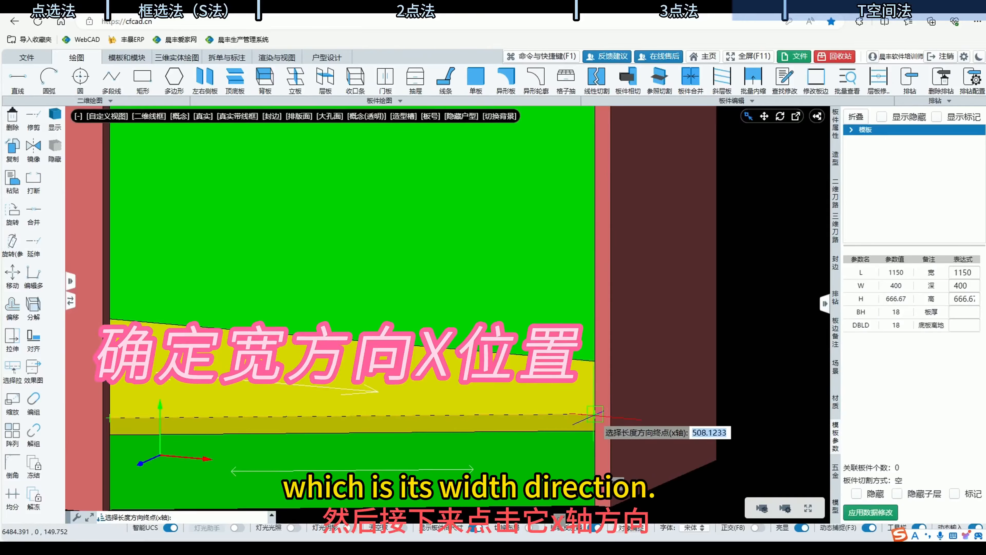
left_click(596, 414)
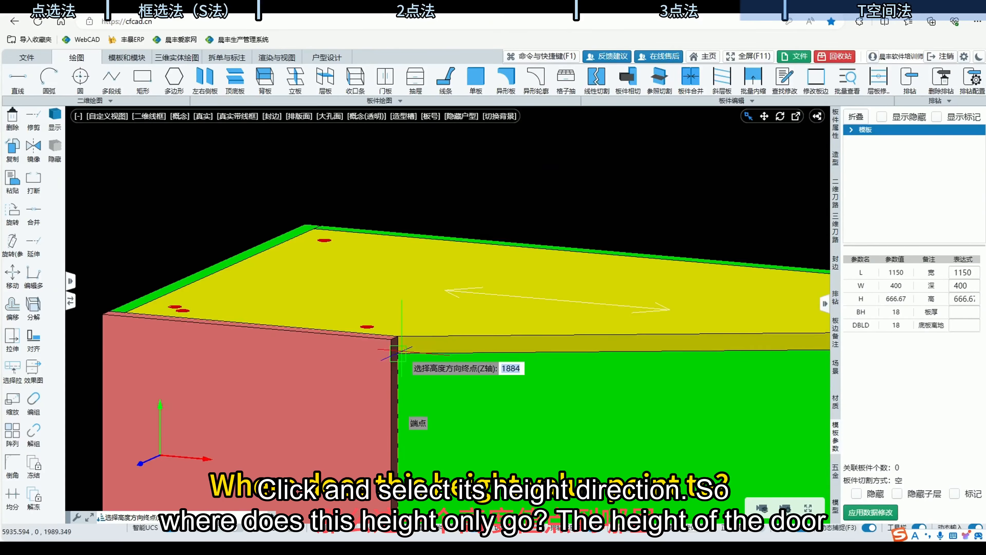
left_click(396, 352)
Accept the analysed depth of 568.87 and create an inset door in the beveled cabinet's opening with 18 thick panels.
scroll(450, 370, "down", 5)
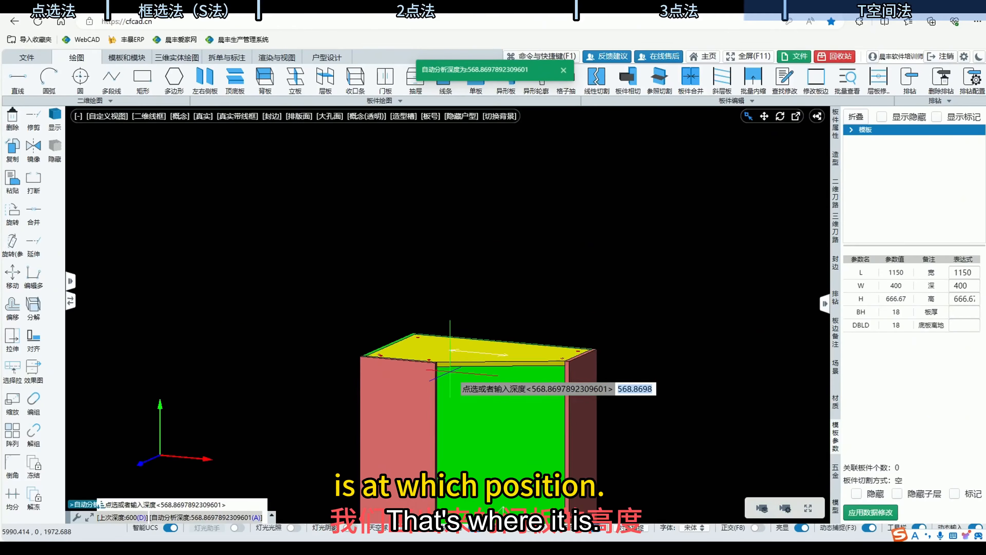
scroll(479, 405, "down", 2)
middle_click_drag(488, 447, 468, 322)
scroll(467, 322, "up", 1)
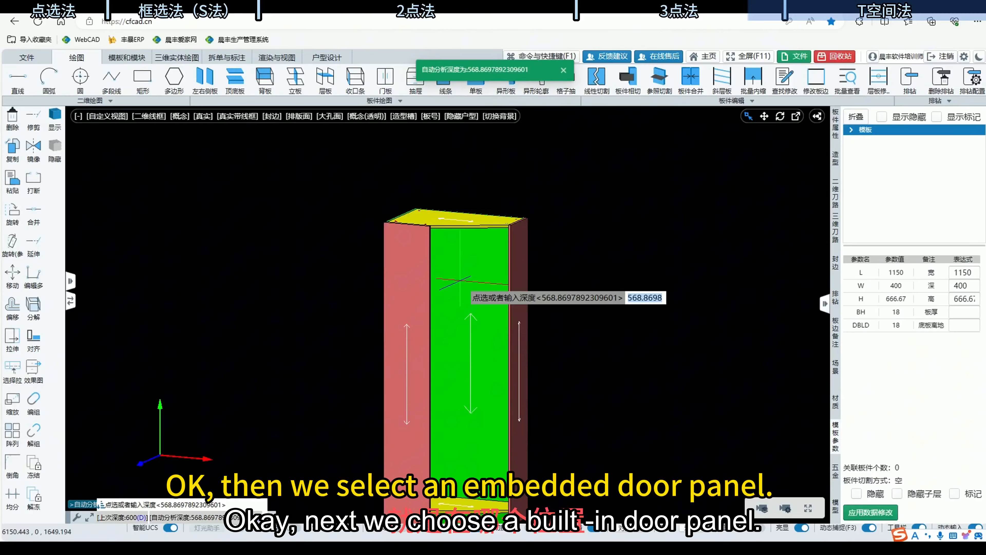
key("Return")
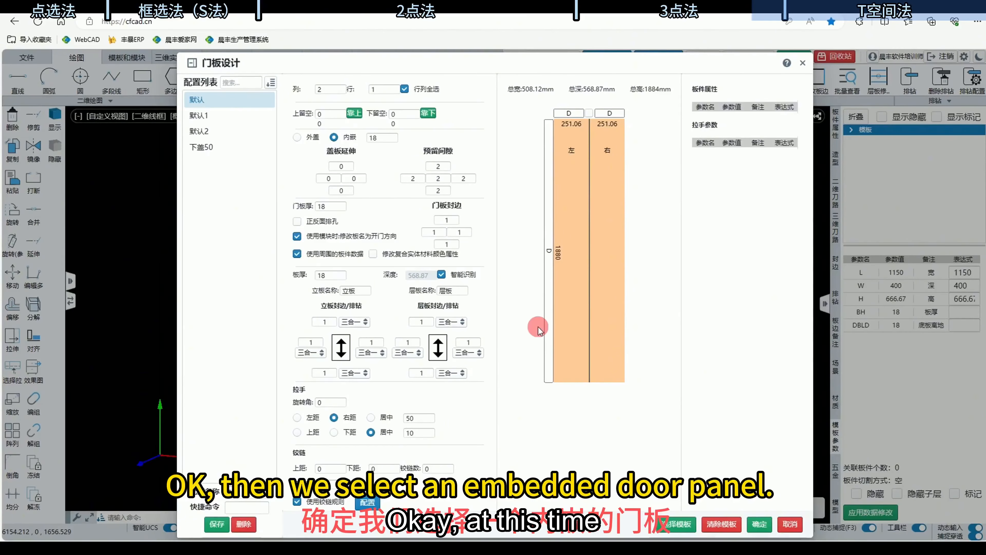
left_click(759, 524)
scroll(483, 232, "up", 3)
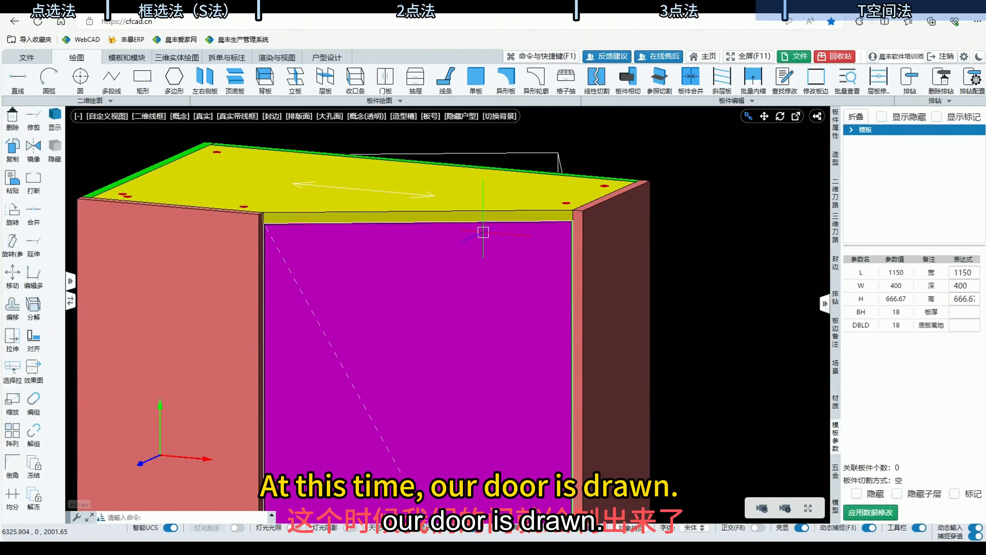
scroll(522, 346, "down", 5)
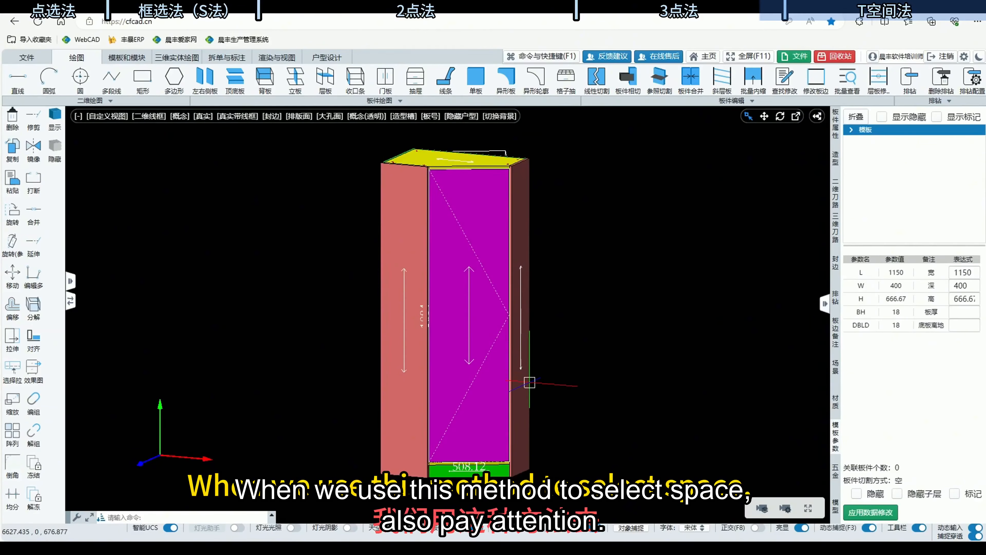